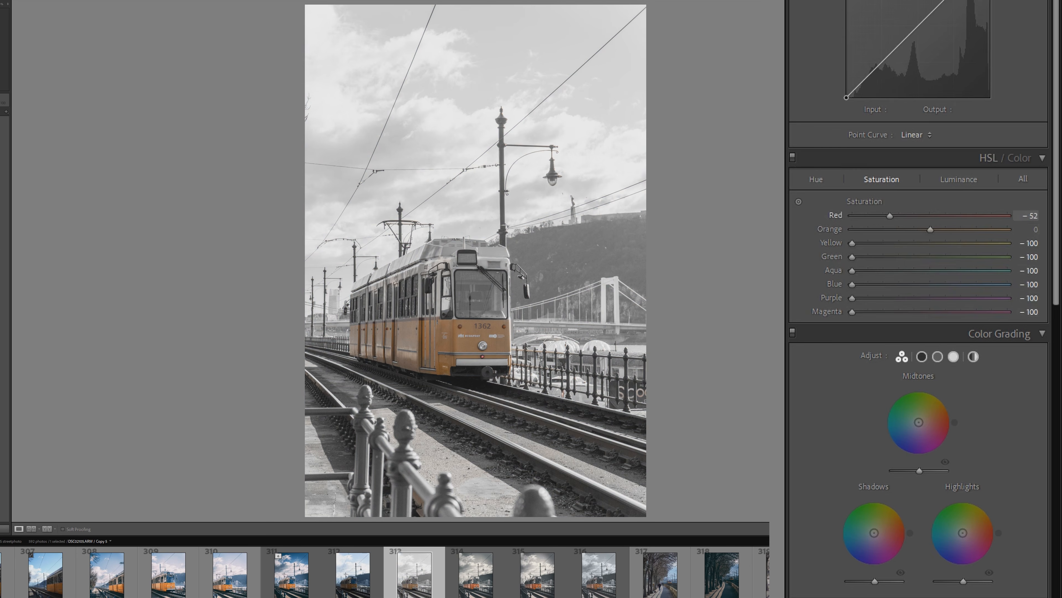
# Set the yellow saturation to -24 and shift the hues of red to -11, orange to -12 and yellow to -100
pyautogui.moveTo(852, 243); pyautogui.dragTo(896, 243)
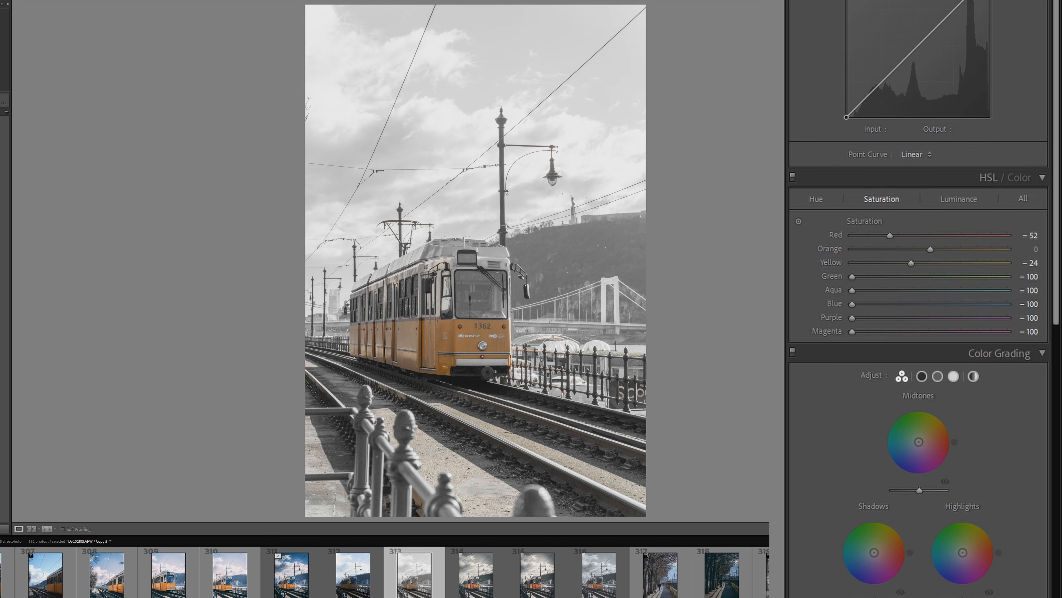
pyautogui.click(817, 198)
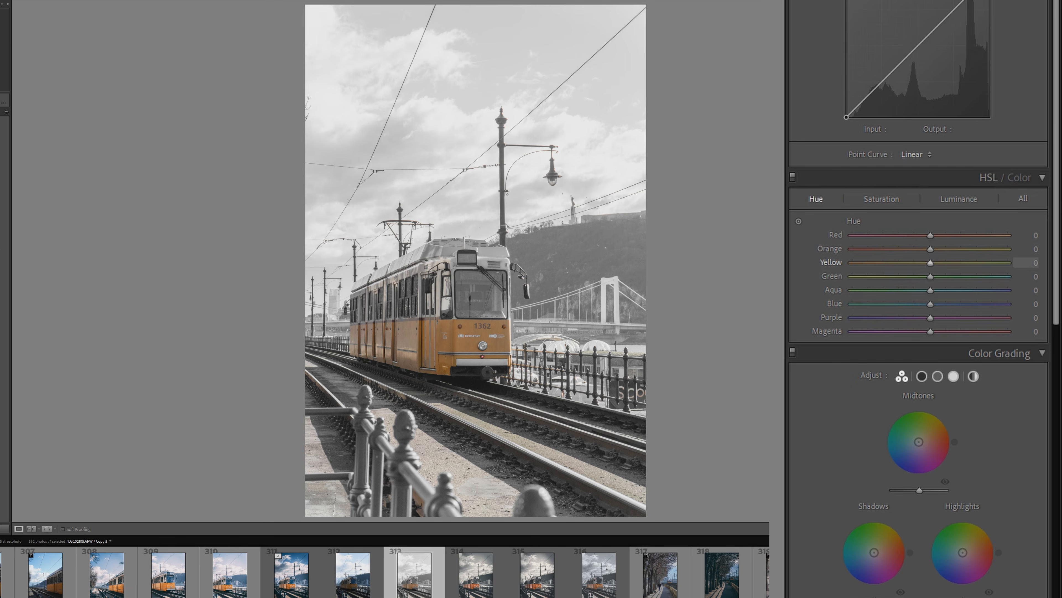
pyautogui.moveTo(931, 249); pyautogui.dragTo(925, 250)
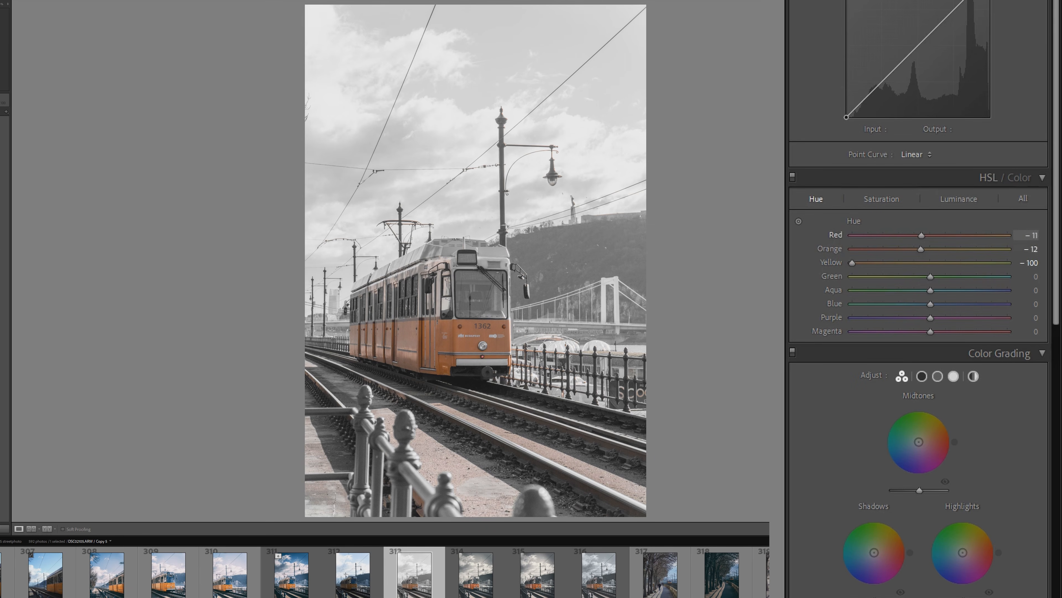
# Set the luminance of red to +14, orange to +15 and yellow to +15
pyautogui.click(959, 199)
pyautogui.moveTo(930, 262); pyautogui.dragTo(956, 262)
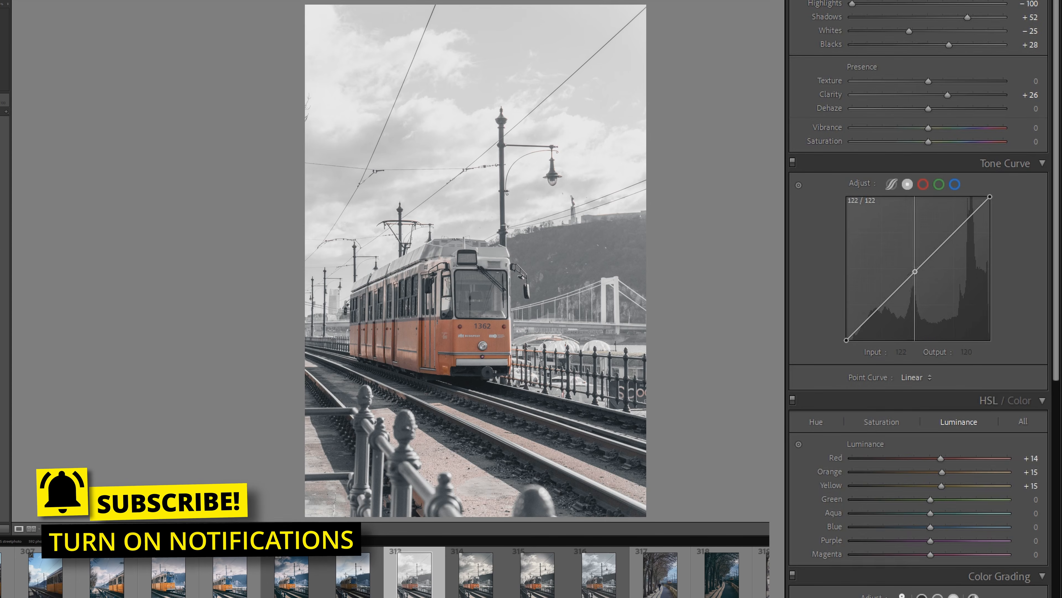
# Fade the tone curve by raising its black point, placing a midtone point at 125/122 and a shadow point at 47/44
pyautogui.moveTo(915, 272)
pyautogui.mouseDown()
pyautogui.moveTo(924, 289)
pyautogui.moveTo(912, 254)
pyautogui.moveTo(916, 279)
pyautogui.mouseUp()
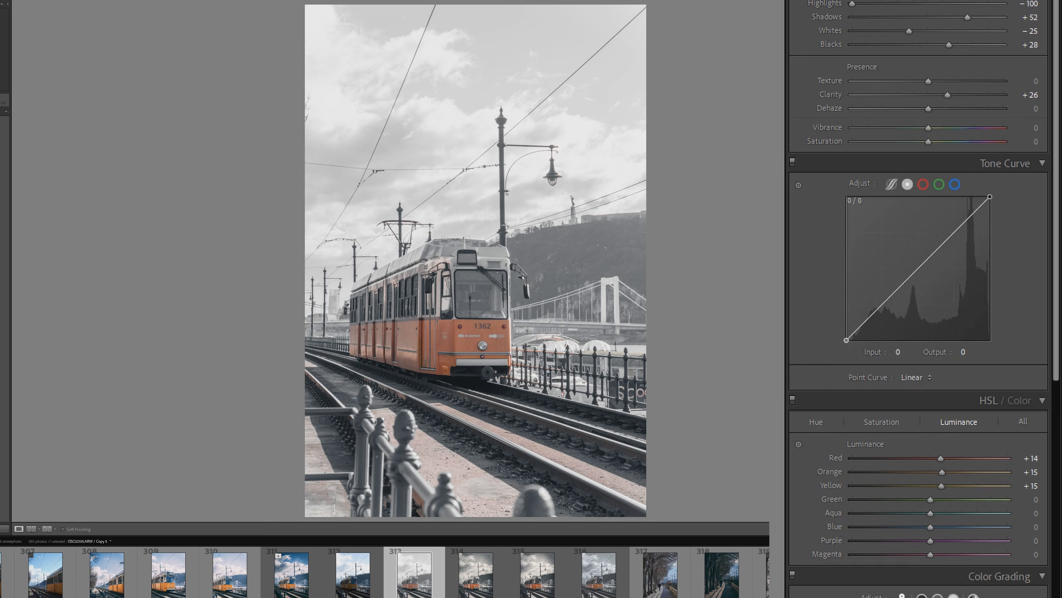
pyautogui.moveTo(847, 337); pyautogui.dragTo(847, 323)
pyautogui.moveTo(916, 261); pyautogui.dragTo(916, 271)
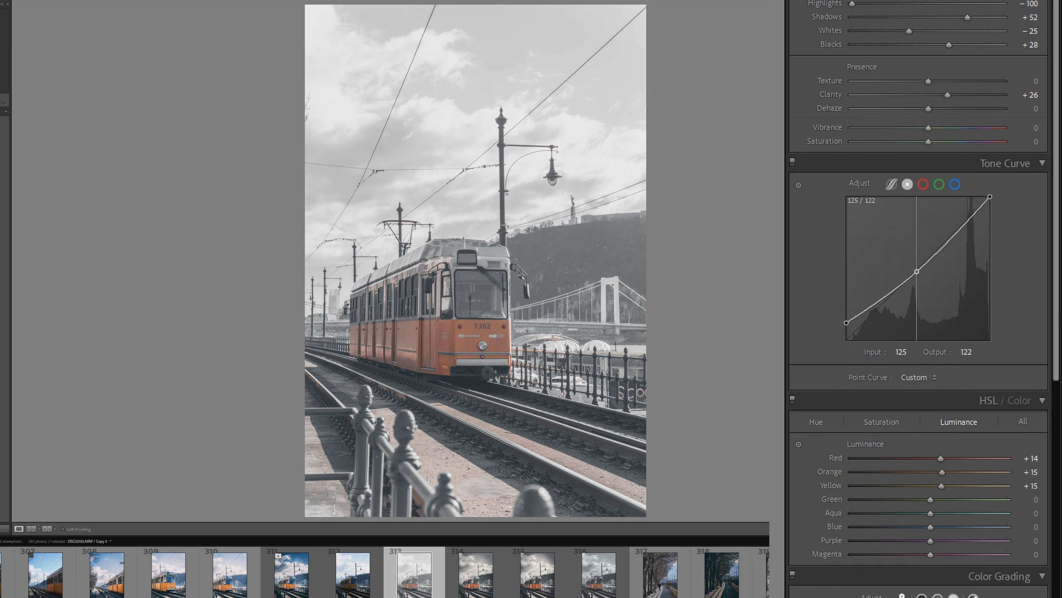
pyautogui.moveTo(873, 304); pyautogui.dragTo(873, 315)
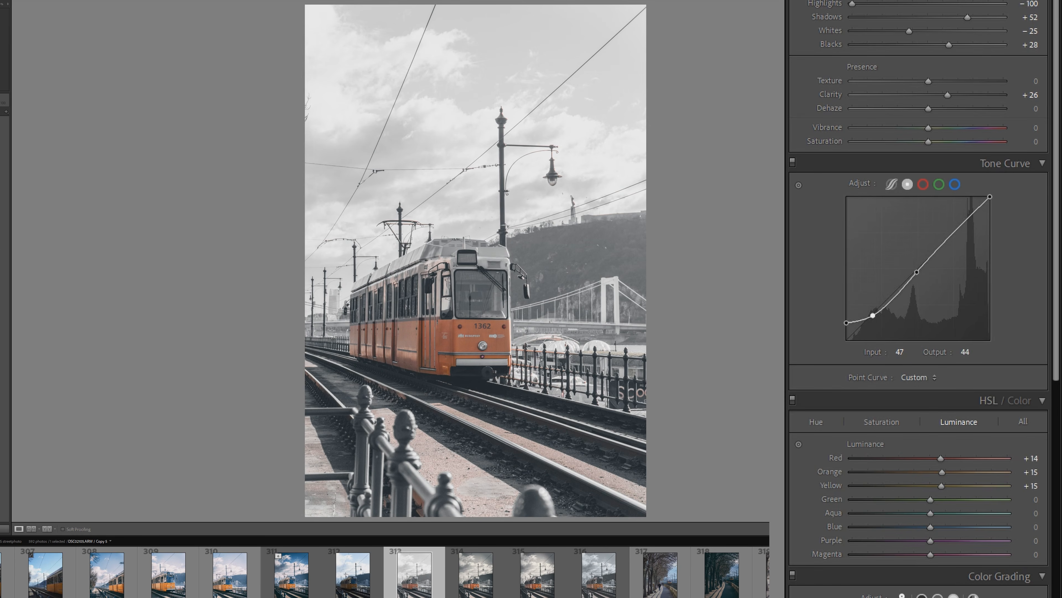
# Lower the white point of the blue channel curve and shape the red channel curve with a highlight anchor and slightly lowered shadows
pyautogui.click(955, 184)
pyautogui.moveTo(990, 197); pyautogui.dragTo(965, 223)
pyautogui.click(923, 184)
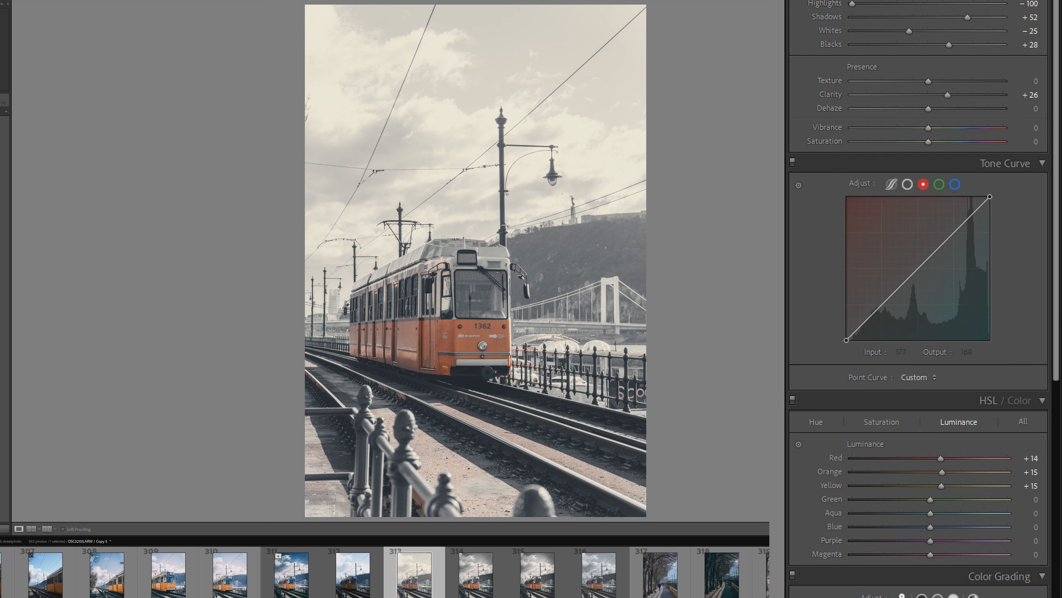
pyautogui.click(952, 233)
pyautogui.moveTo(888, 298); pyautogui.dragTo(890, 303)
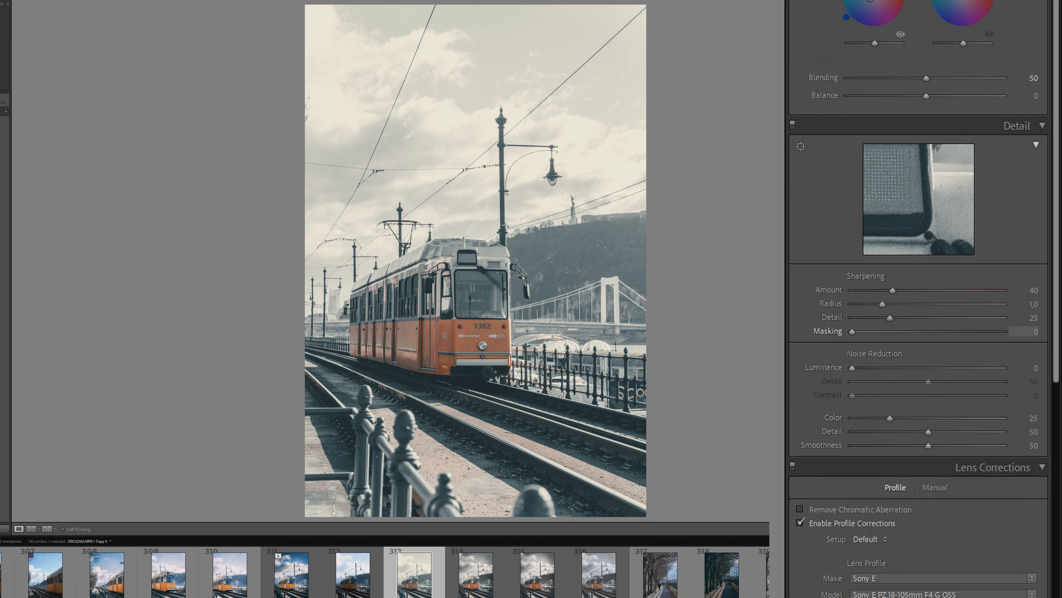
# Raise the sharpening masking strongly and add a light dark Highlight Priority vignette
pyautogui.moveTo(853, 331); pyautogui.dragTo(988, 330)
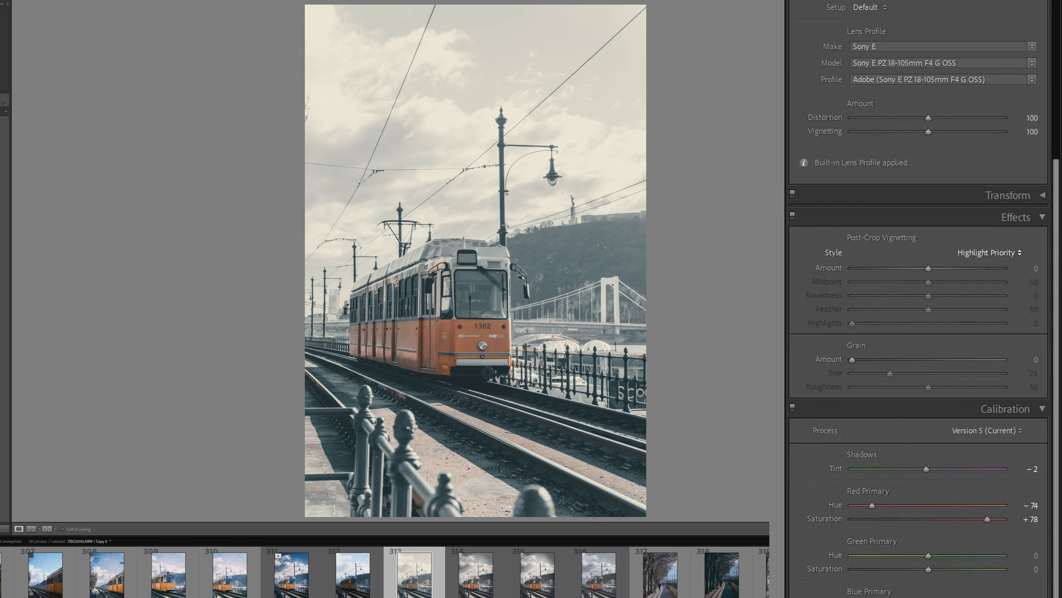
pyautogui.moveTo(928, 269); pyautogui.dragTo(910, 269)
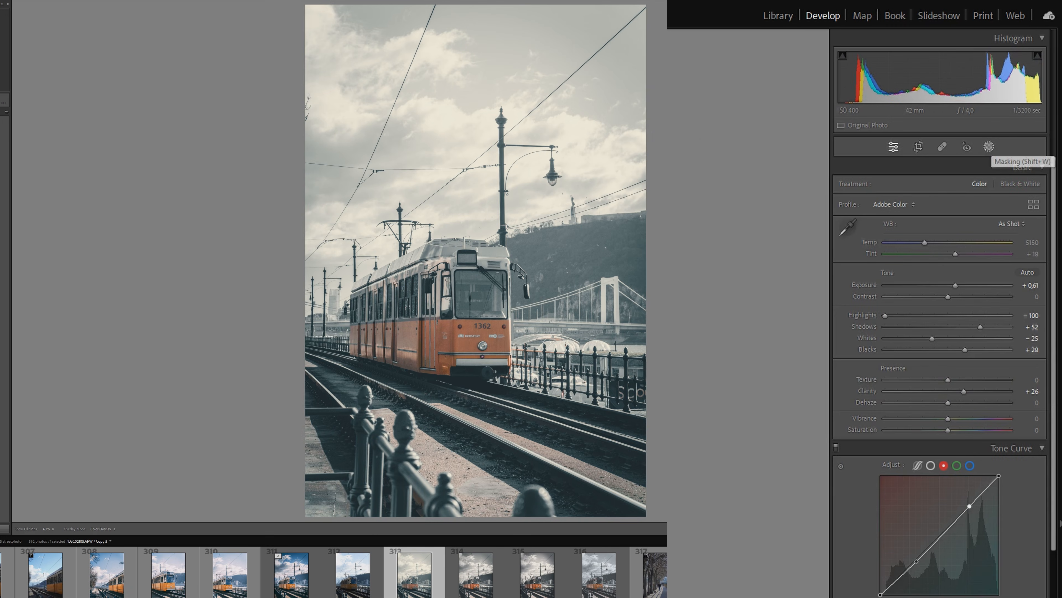
# Create a subject mask of the tram and subtract the lamp post and overhead poles from it with a brush
pyautogui.click(989, 147)
pyautogui.click(872, 193)
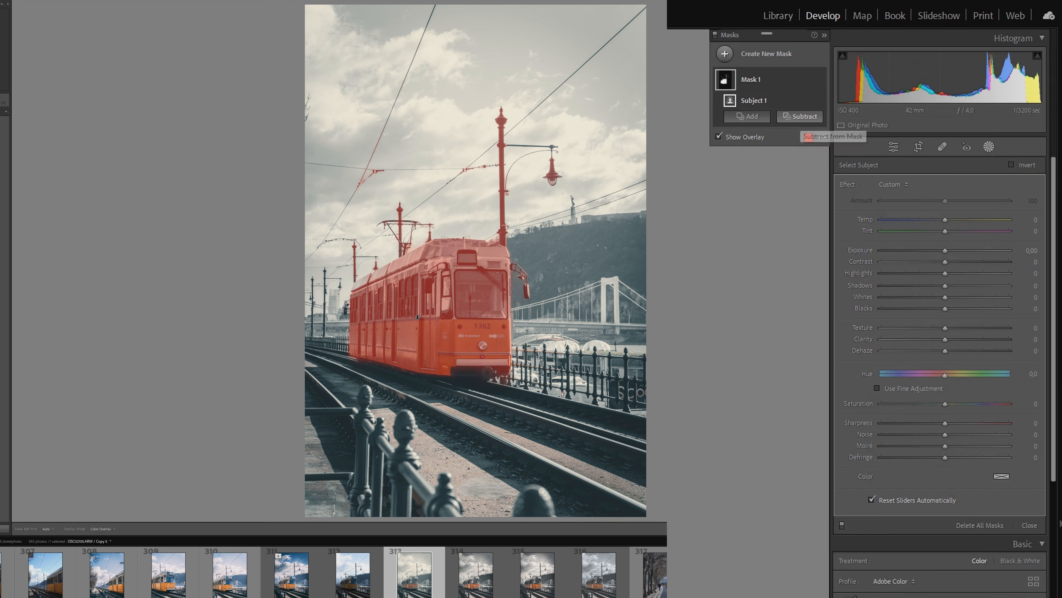
pyautogui.click(800, 116)
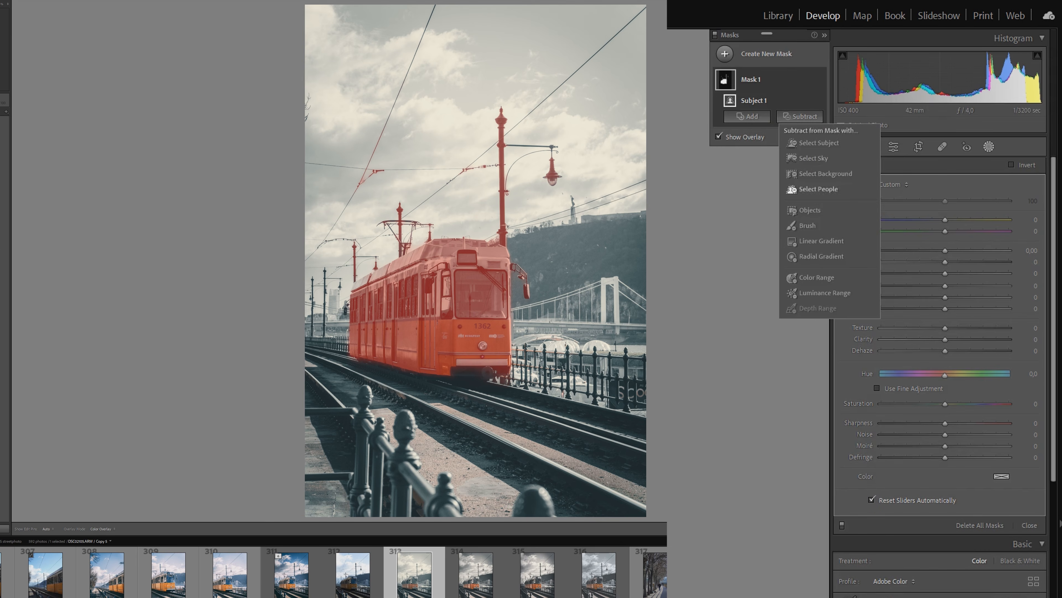
pyautogui.click(808, 225)
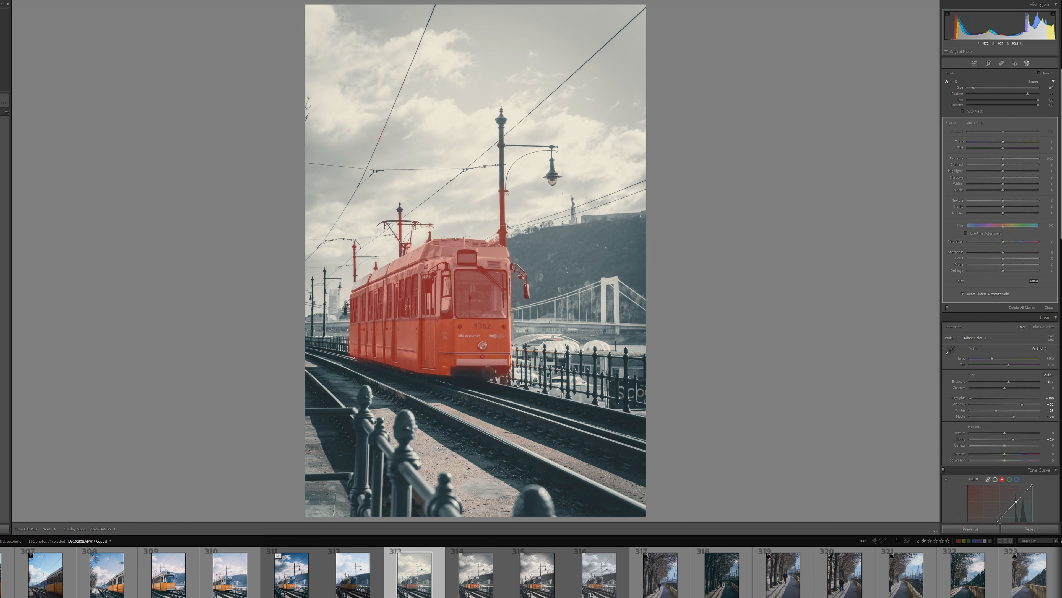
pyautogui.moveTo(501, 186); pyautogui.dragTo(502, 222)
pyautogui.scroll(-2, 400, 209)
pyautogui.moveTo(400, 209); pyautogui.dragTo(399, 240)
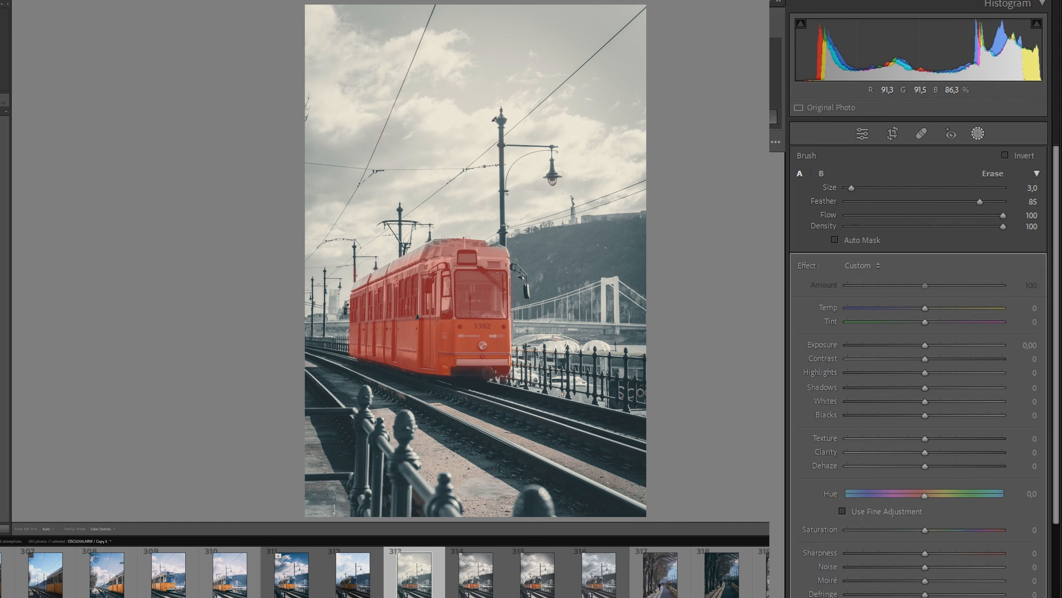
# Set the tram mask to exposure 0.32, contrast 19, shadows 12 and blacks -26
pyautogui.moveTo(925, 345); pyautogui.dragTo(929, 345)
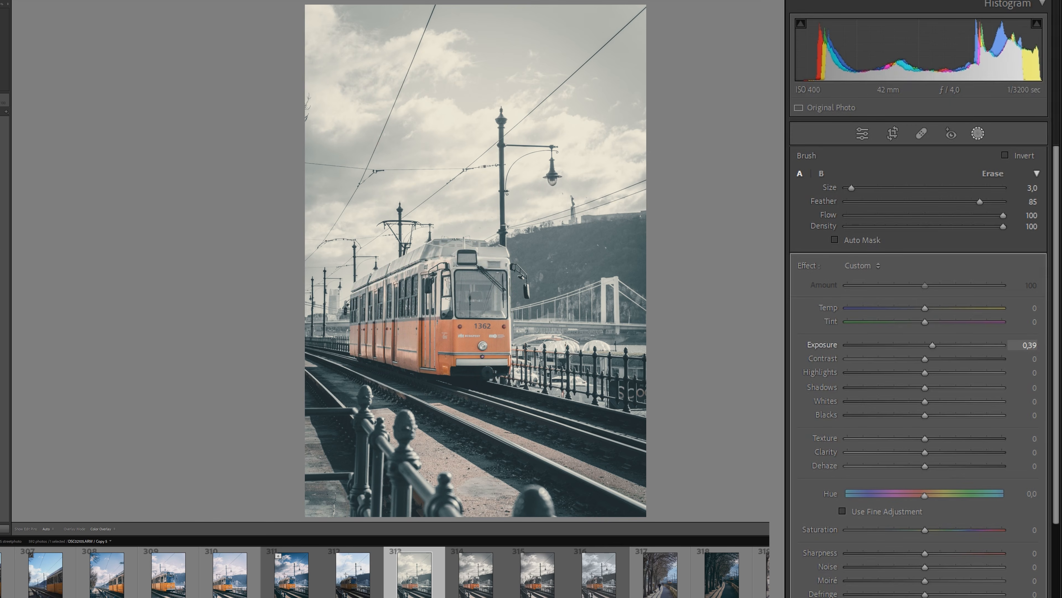
pyautogui.moveTo(925, 388); pyautogui.dragTo(934, 359)
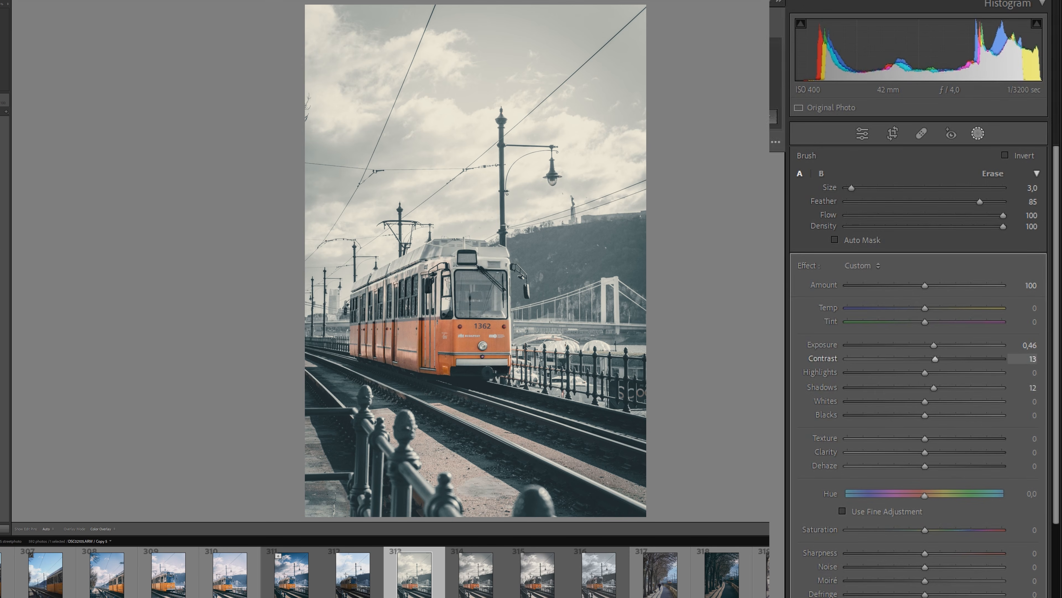
pyautogui.moveTo(924, 414); pyautogui.dragTo(916, 415)
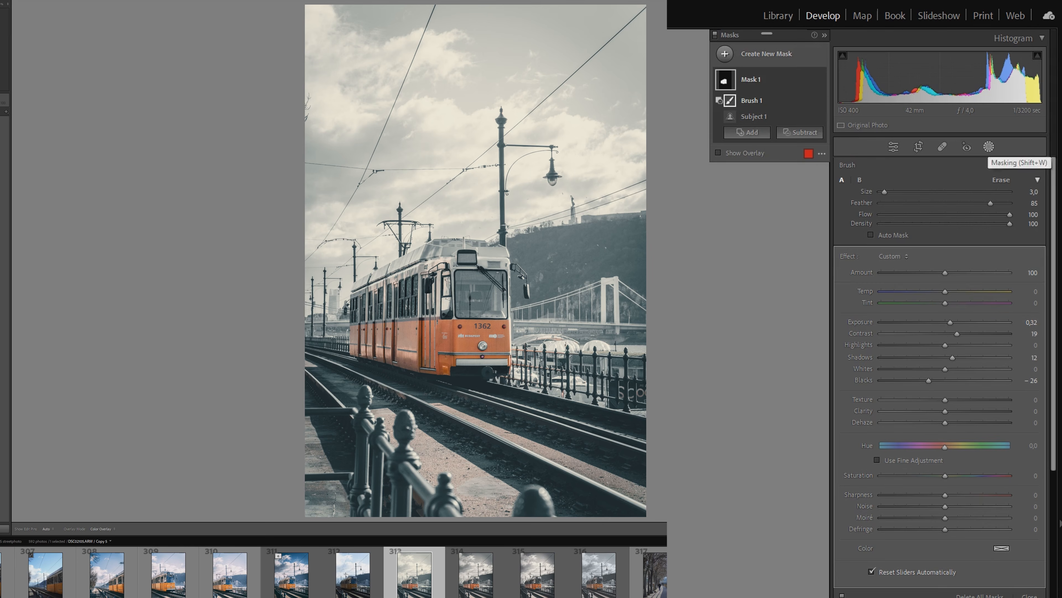
# Mask the sky with a linear gradient, subtract the subject from it, and adjust its Dehaze and Blacks for more dramatic clouds
pyautogui.click(725, 54)
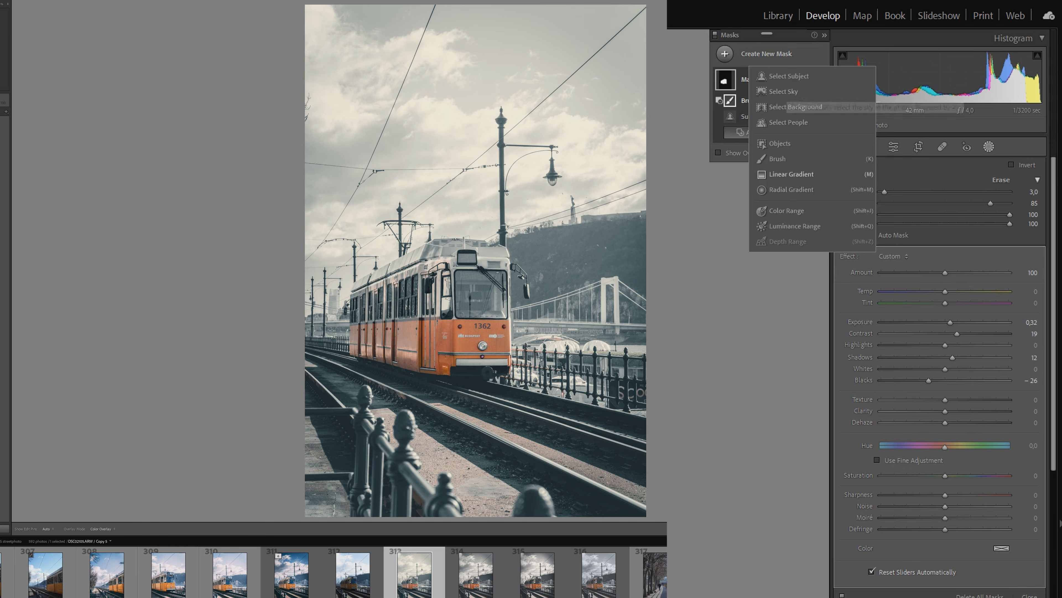
pyautogui.click(792, 174)
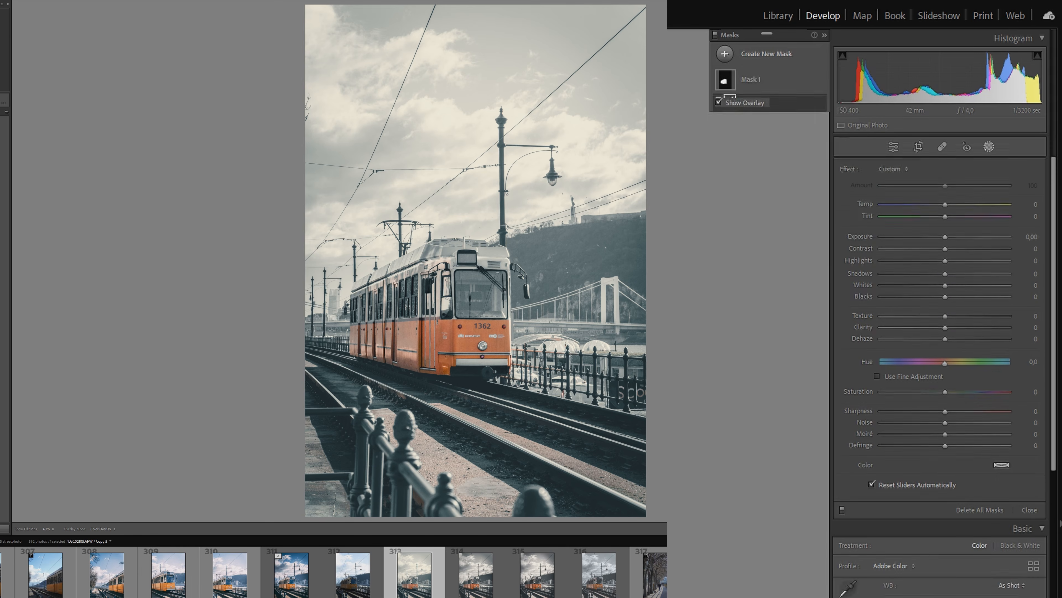
pyautogui.moveTo(511, 4); pyautogui.dragTo(511, 279)
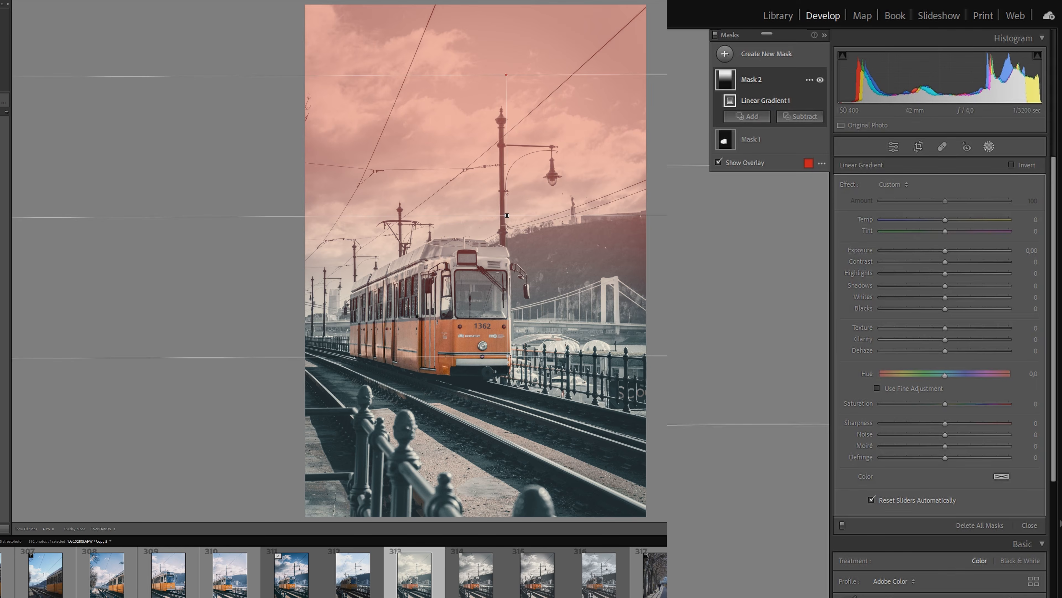
pyautogui.click(800, 116)
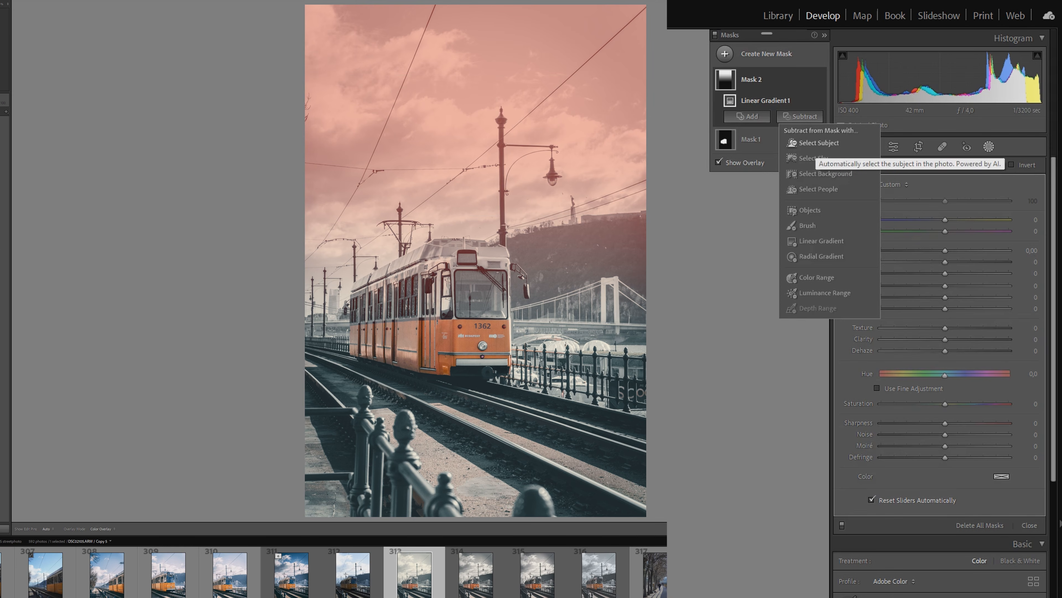
pyautogui.click(816, 142)
pyautogui.moveTo(946, 351); pyautogui.dragTo(934, 308)
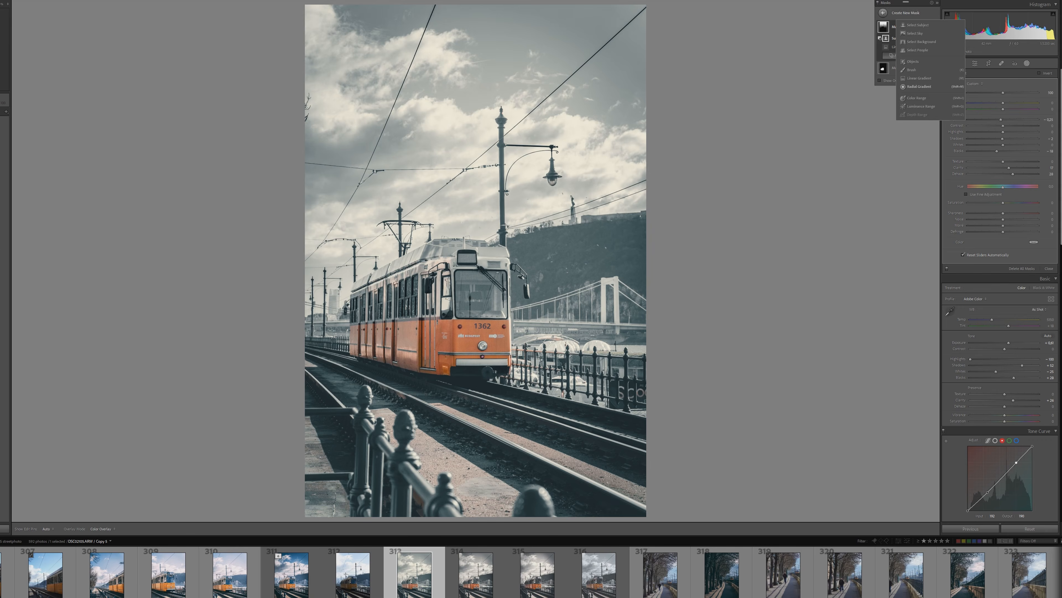
# Add a radial gradient mask, reposition and reshape it over the tracks in the foreground, and brighten its exposure and shadows
pyautogui.click(920, 86)
pyautogui.moveTo(582, 319)
pyautogui.mouseDown()
pyautogui.moveTo(647, 397)
pyautogui.moveTo(711, 519)
pyautogui.mouseUp()
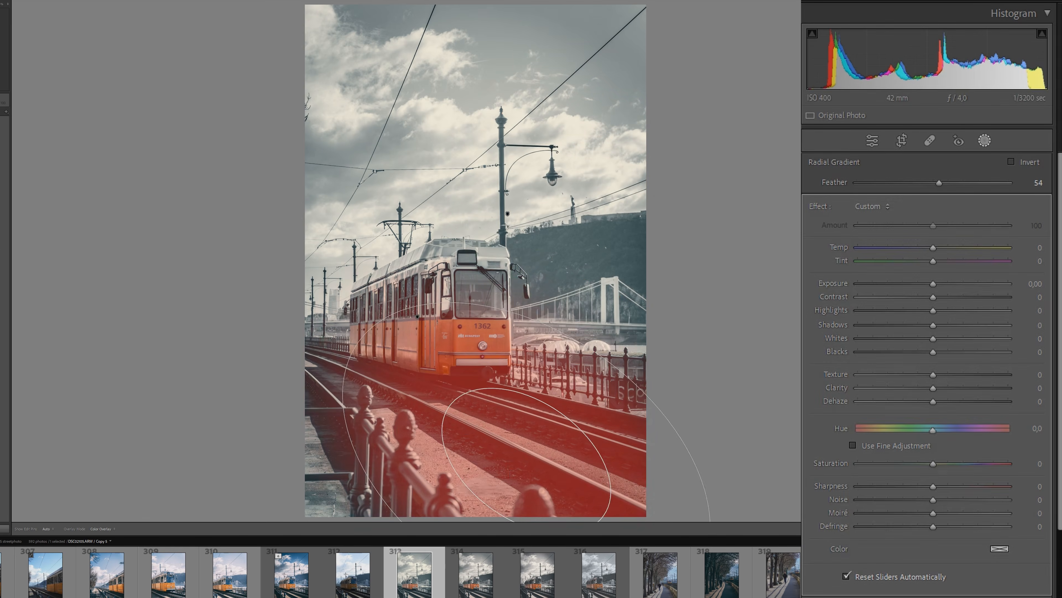
pyautogui.moveTo(575, 320); pyautogui.dragTo(559, 335)
pyautogui.moveTo(514, 398); pyautogui.dragTo(481, 442)
pyautogui.moveTo(528, 376); pyautogui.dragTo(507, 367)
pyautogui.moveTo(482, 444); pyautogui.dragTo(523, 461)
pyautogui.moveTo(934, 284); pyautogui.dragTo(940, 325)
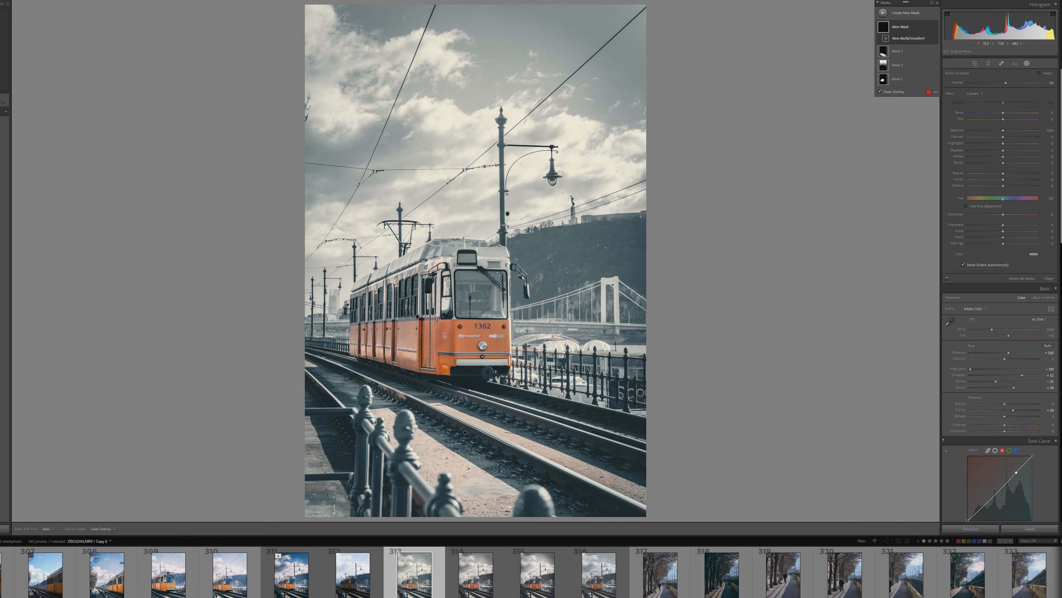
# Place a radial gradient around the tram, invert the mask, and lower the exposure of the surroundings
pyautogui.moveTo(457, 251); pyautogui.dragTo(508, 213)
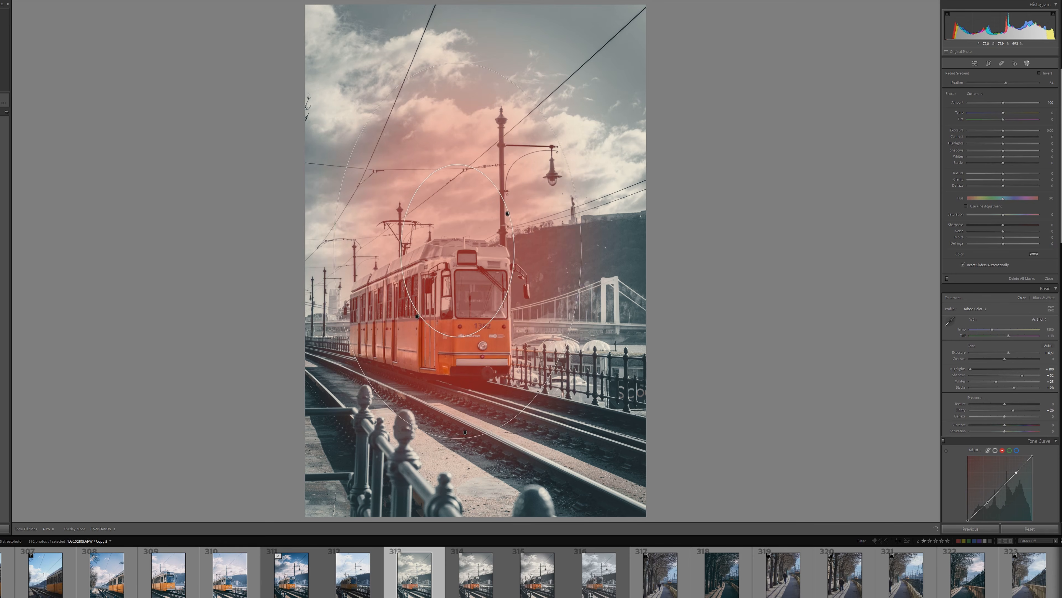
pyautogui.moveTo(458, 251); pyautogui.dragTo(458, 306)
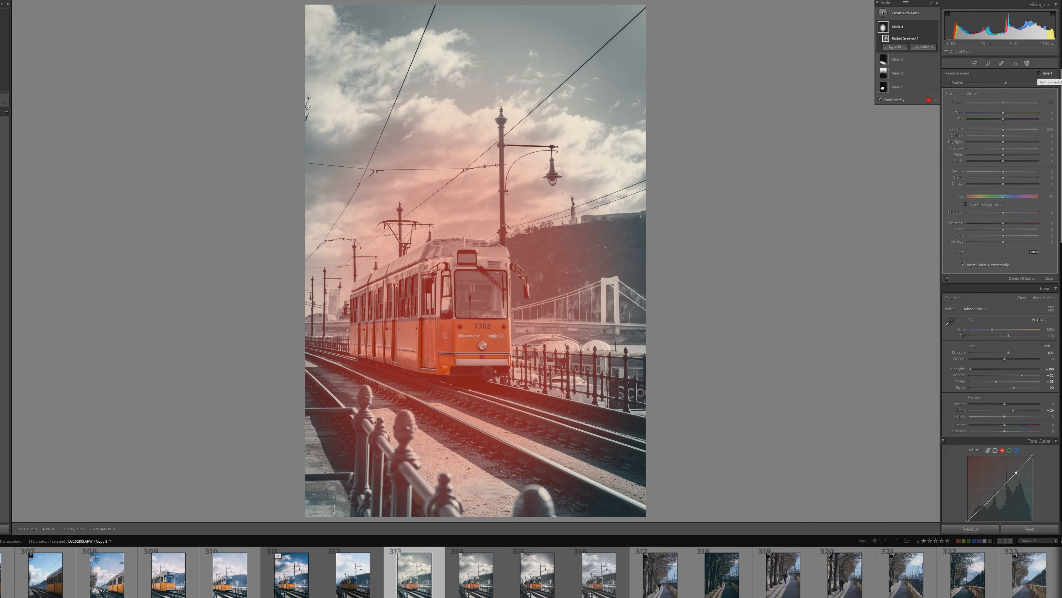
pyautogui.click(1039, 73)
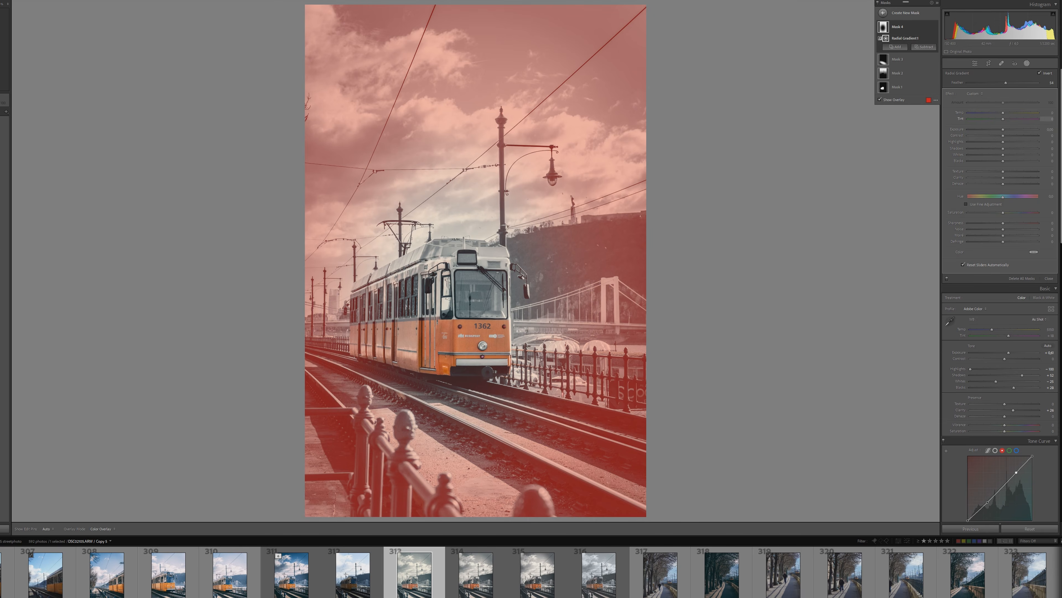
pyautogui.moveTo(1003, 129); pyautogui.dragTo(999, 129)
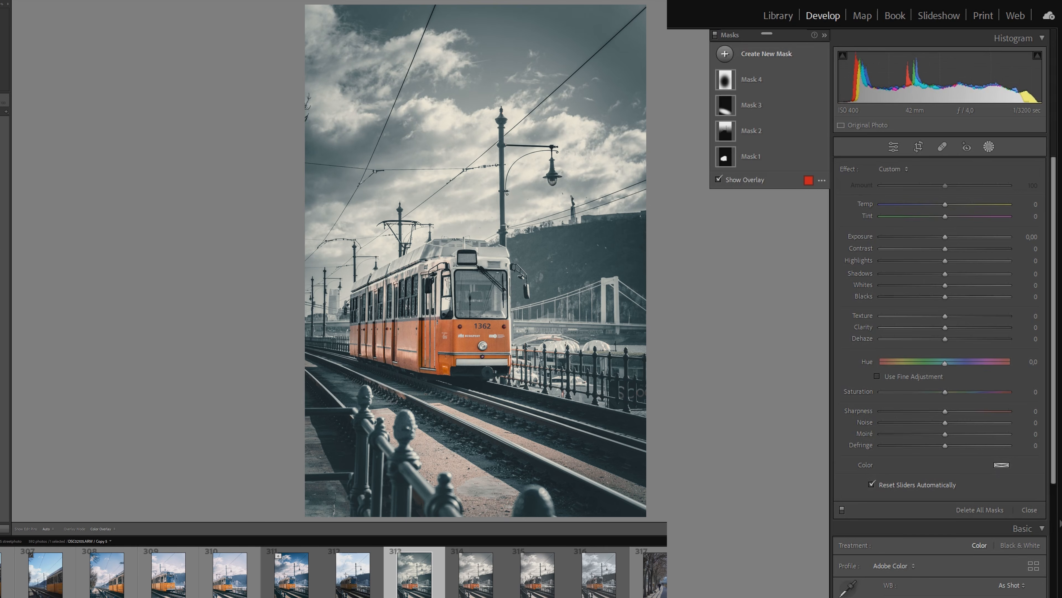
# Create a wide radial gradient mask centered on the tram and subtract the subject from it
pyautogui.click(725, 54)
pyautogui.moveTo(454, 309)
pyautogui.mouseDown()
pyautogui.moveTo(694, 412)
pyautogui.moveTo(676, 415)
pyautogui.mouseUp()
pyautogui.click(790, 189)
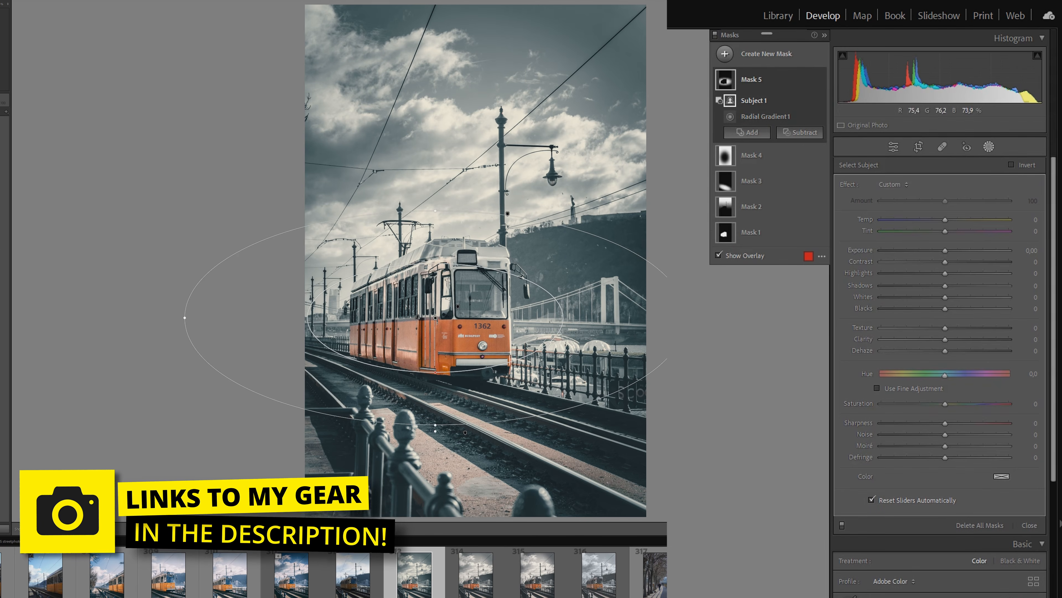
pyautogui.moveTo(443, 310); pyautogui.dragTo(443, 312)
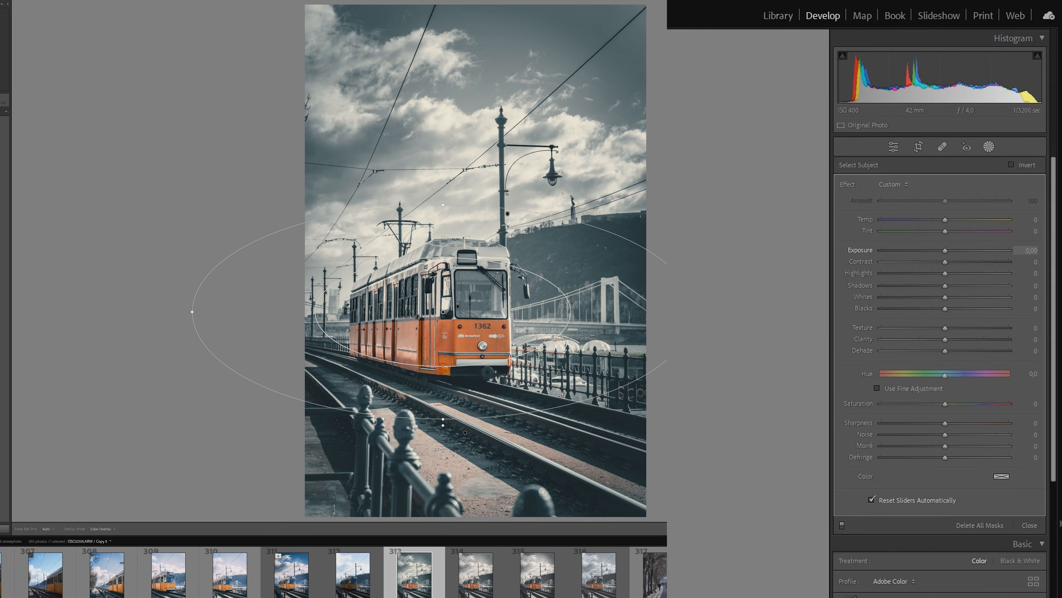